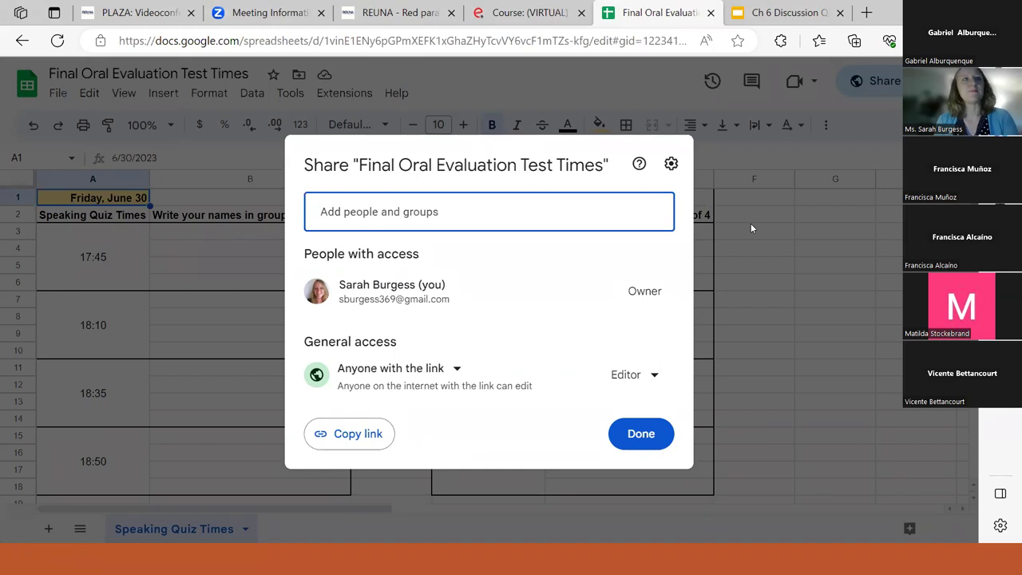
Copy the sharing link for the Final Oral Evaluation Test Times spreadsheet and close the sharing settings
{"action": "left_click", "coordinate": [361, 435]}
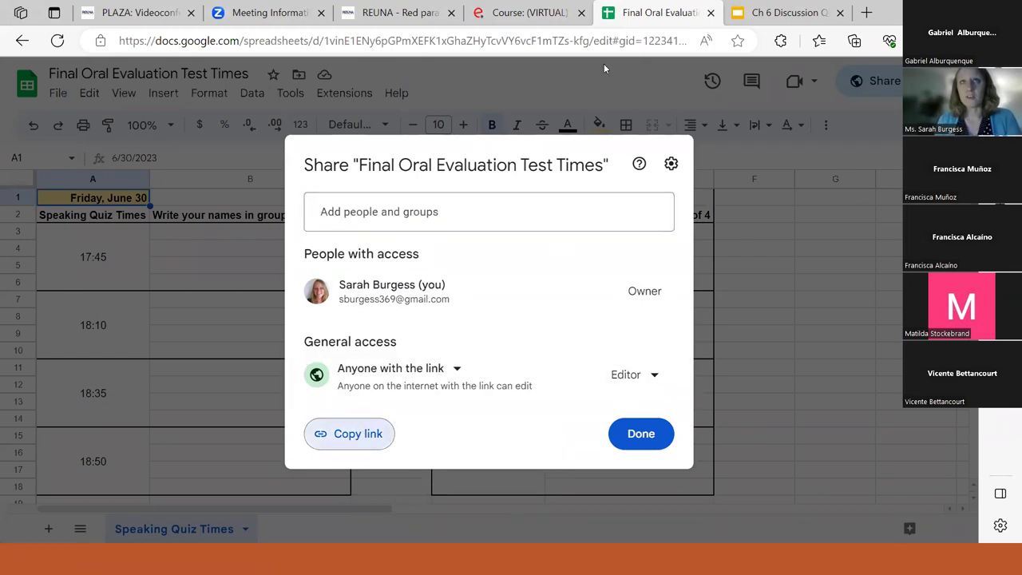
{"action": "left_click", "coordinate": [641, 433]}
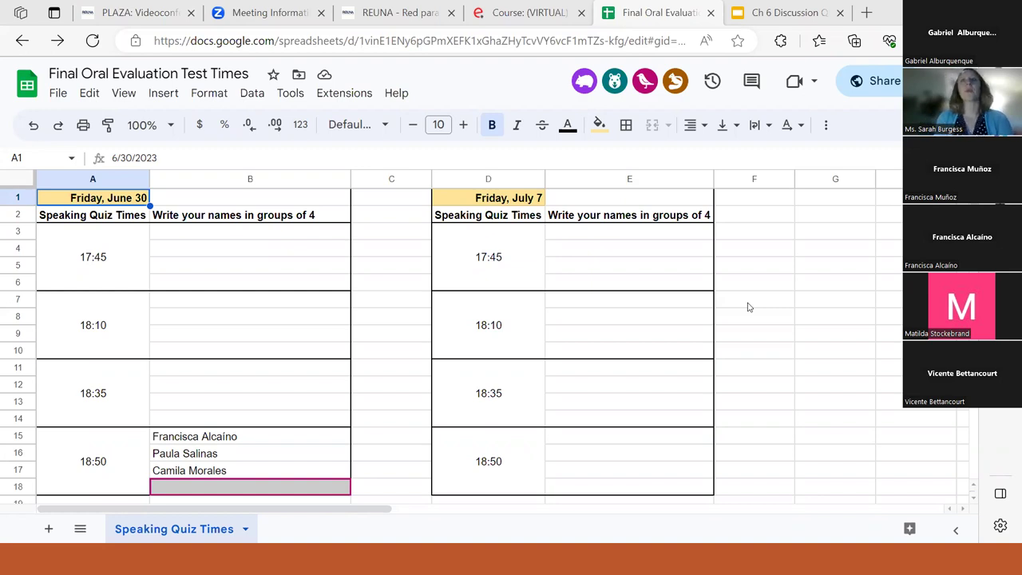
Enter the note "* It is okay to sign up in a group of 3" in cell G3 and narrow column F
{"action": "left_click", "coordinate": [806, 234]}
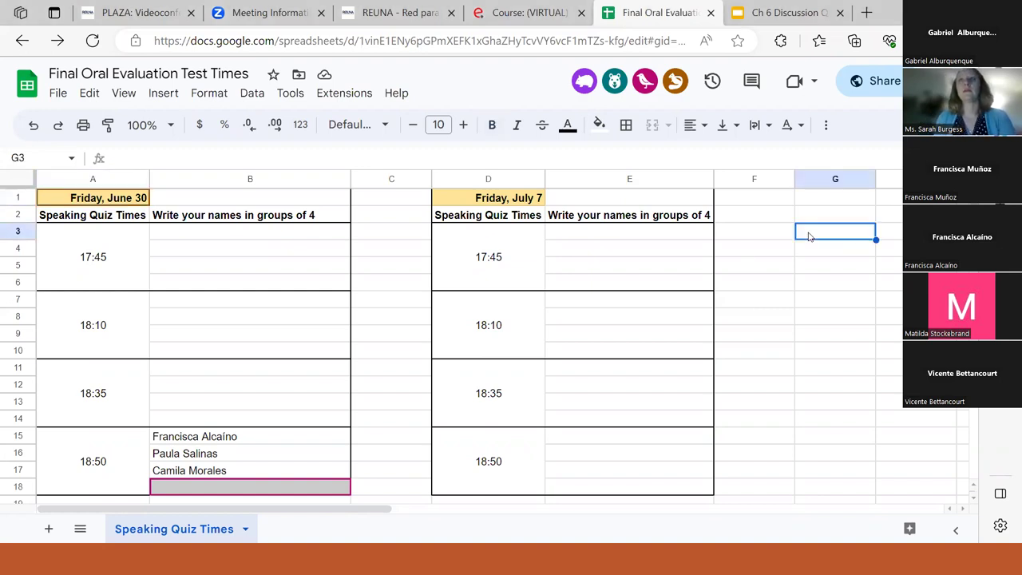
{"action": "type", "text": "*"}
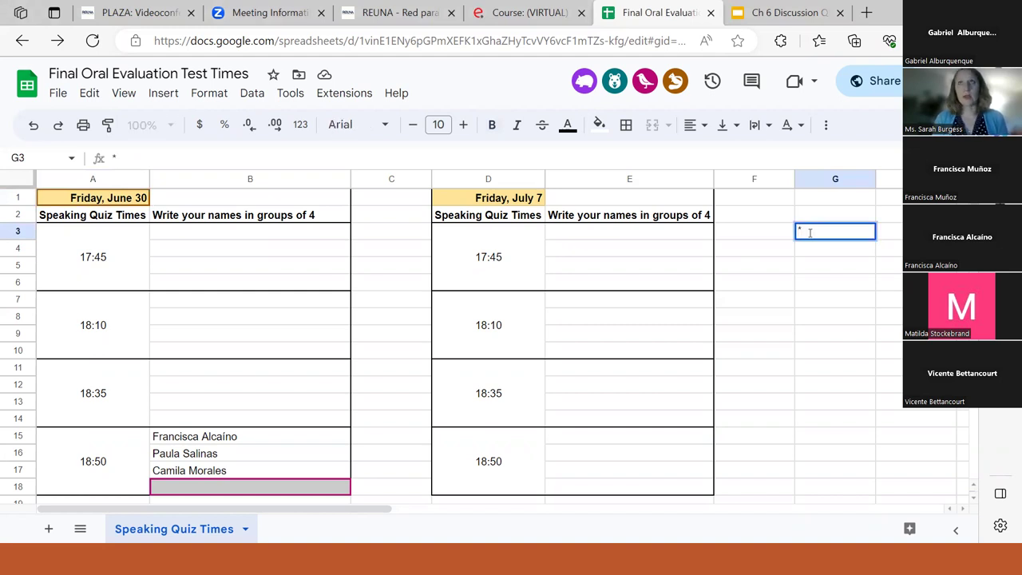
{"action": "type", "text": " It is o"}
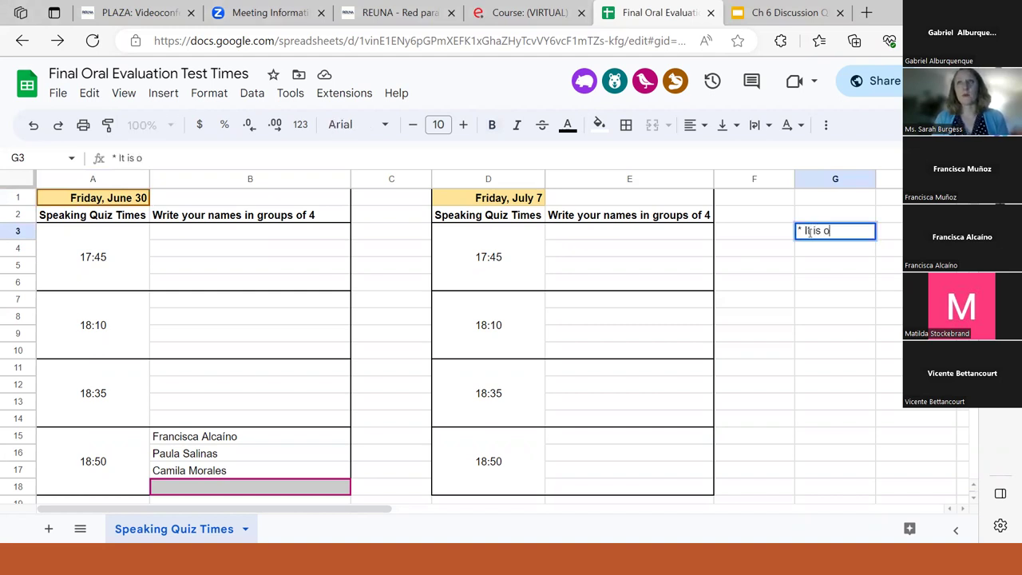
{"action": "type", "text": "kay to sign up"}
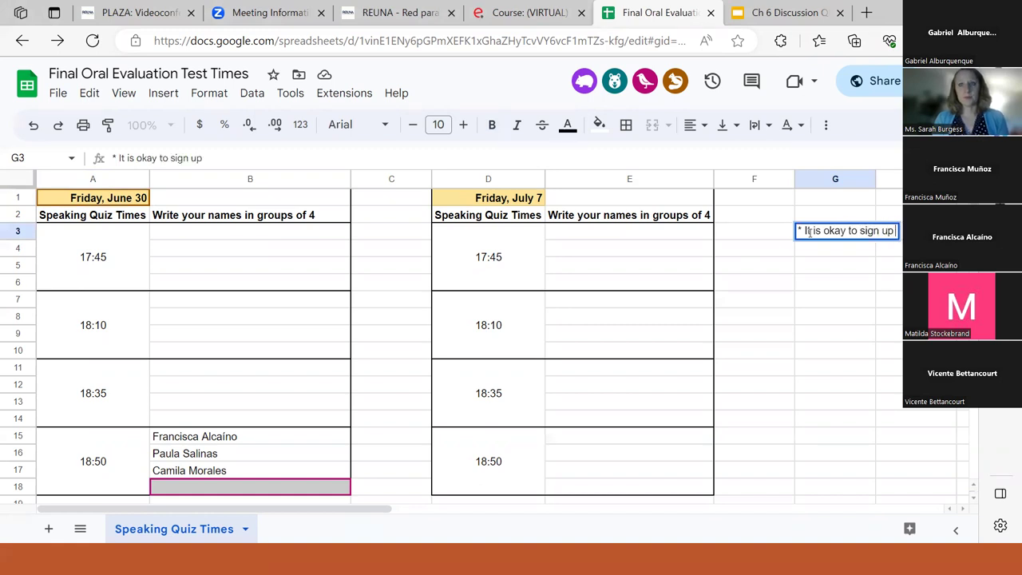
{"action": "type", "text": " in a group"}
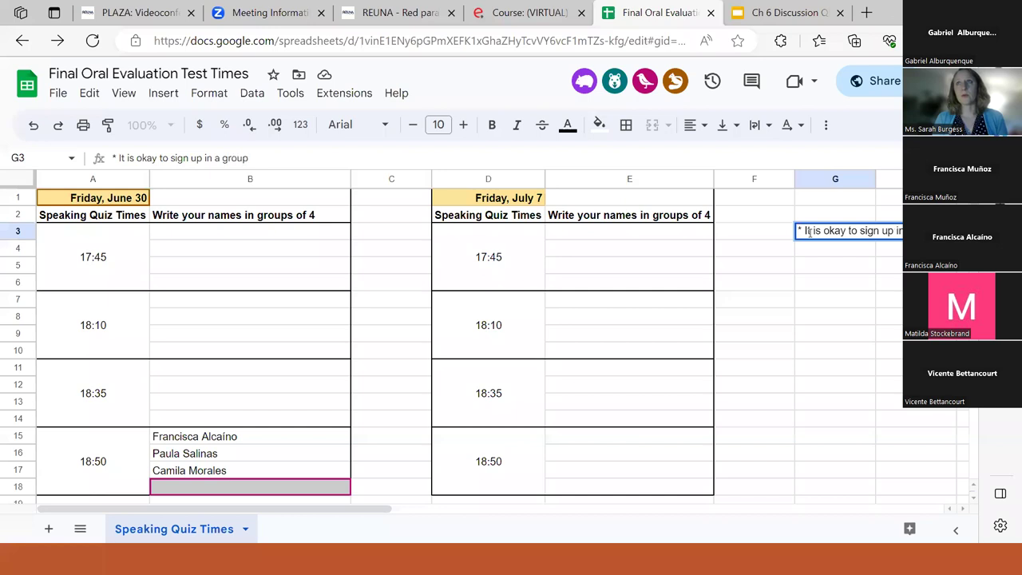
{"action": "type", "text": " of 3"}
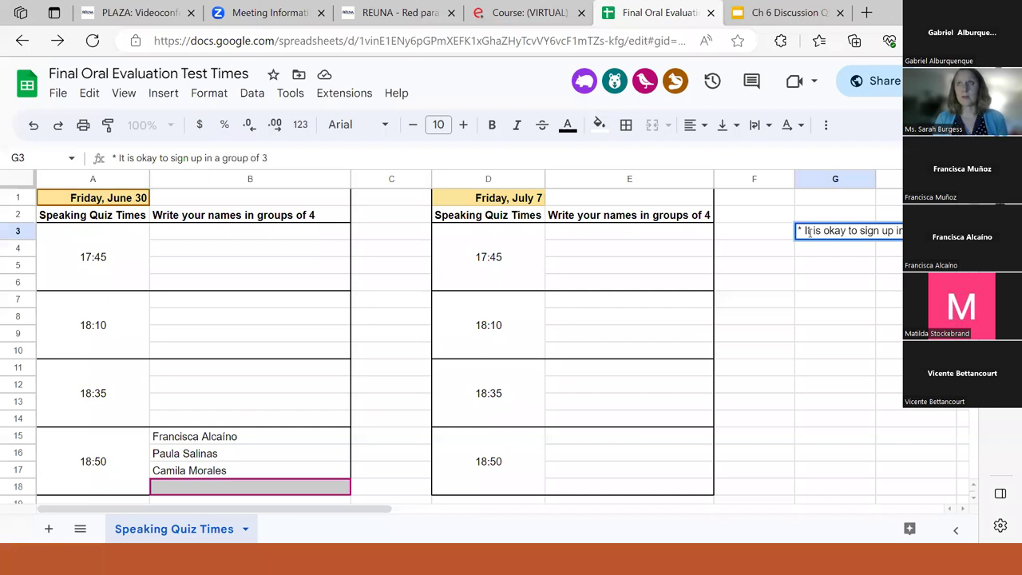
{"action": "key", "text": "Return"}
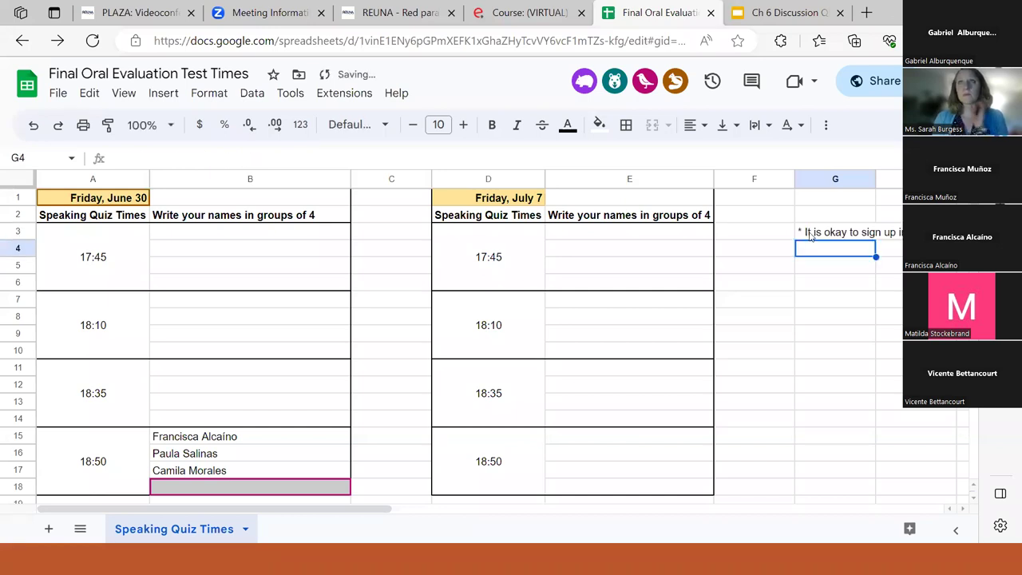
{"action": "left_click_drag", "start_coordinate": [795, 179], "coordinate": [756, 179]}
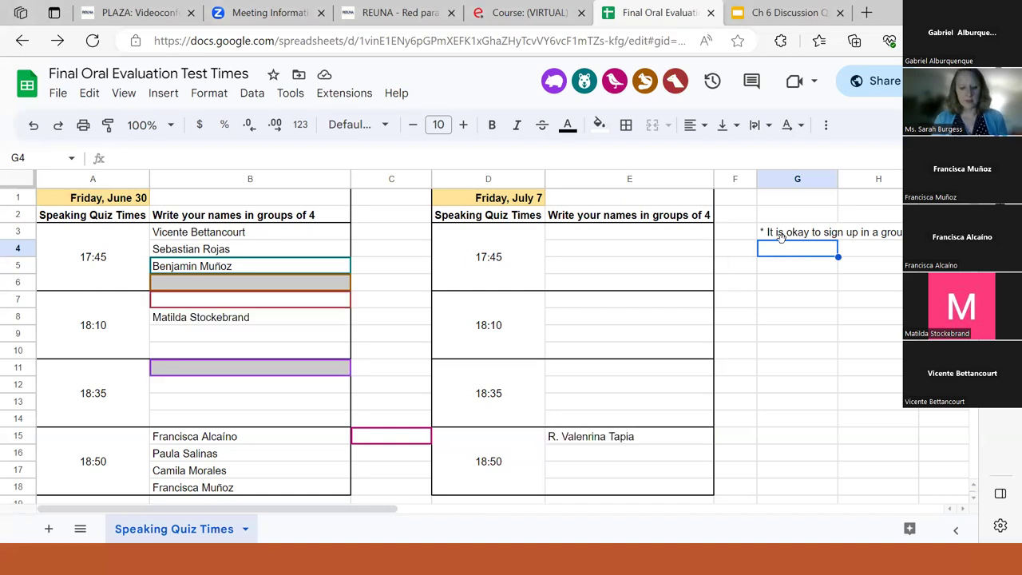
Enter the note "*If you are alone and you see a group of 3, you can add yourself to the group" in cell G4
{"action": "type", "text": "*"}
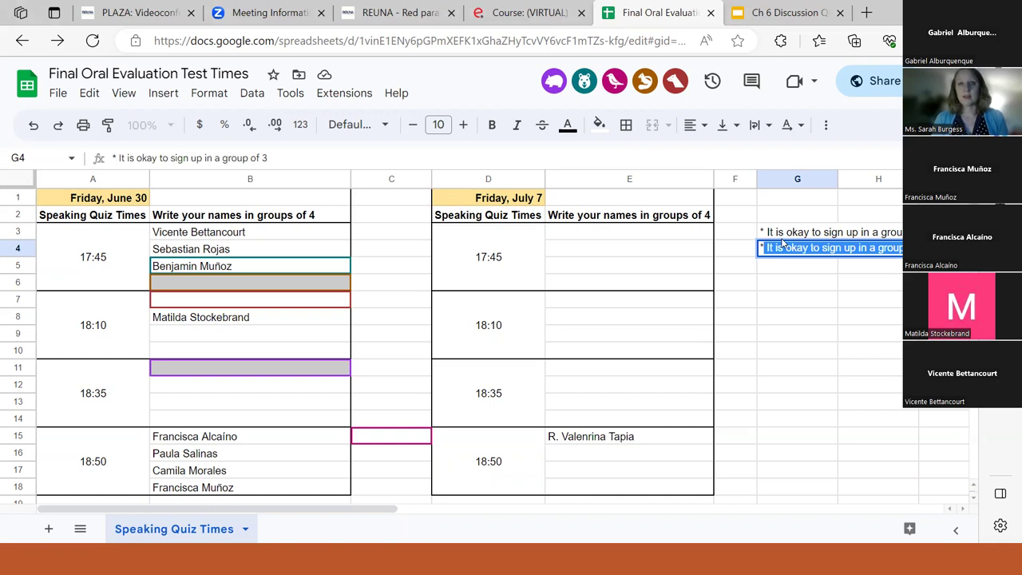
{"action": "type", "text": "If you are alone and you see a group of"}
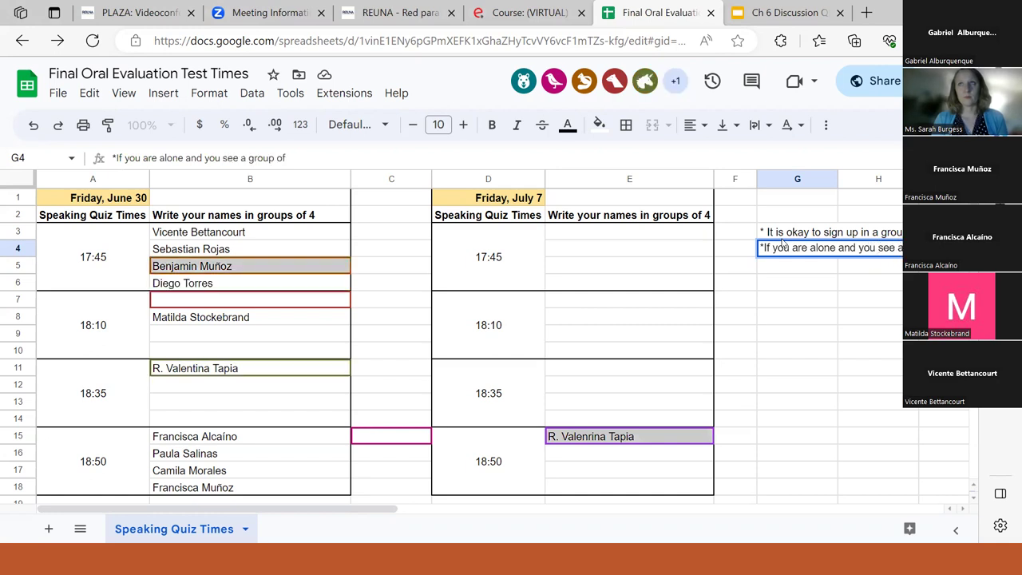
{"action": "type", "text": " 3, you can "}
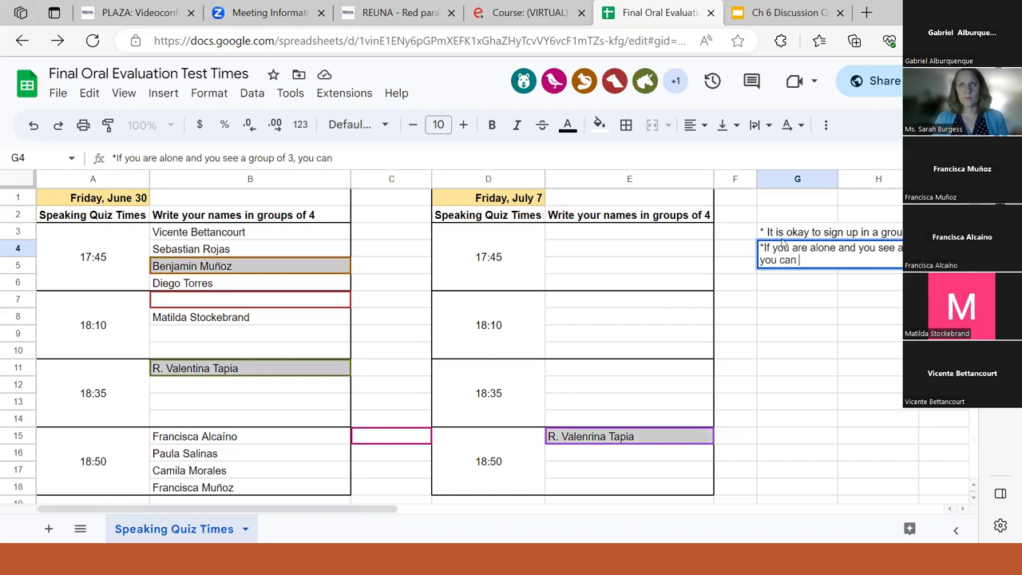
{"action": "type", "text": "add t="}
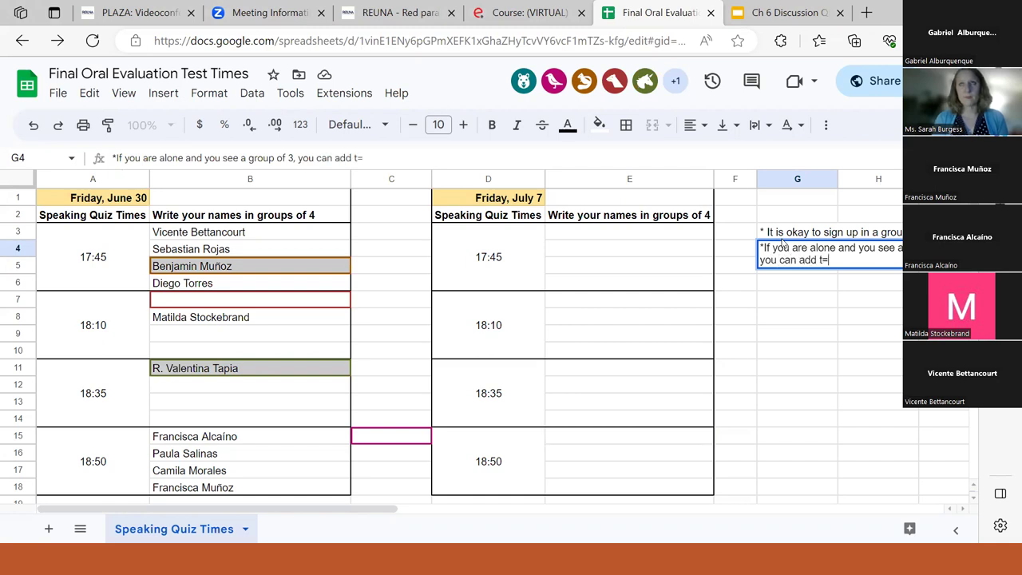
{"action": "key", "text": "BackSpace"}
{"action": "key", "text": "BackSpace"}
{"action": "type", "text": "yourself"}
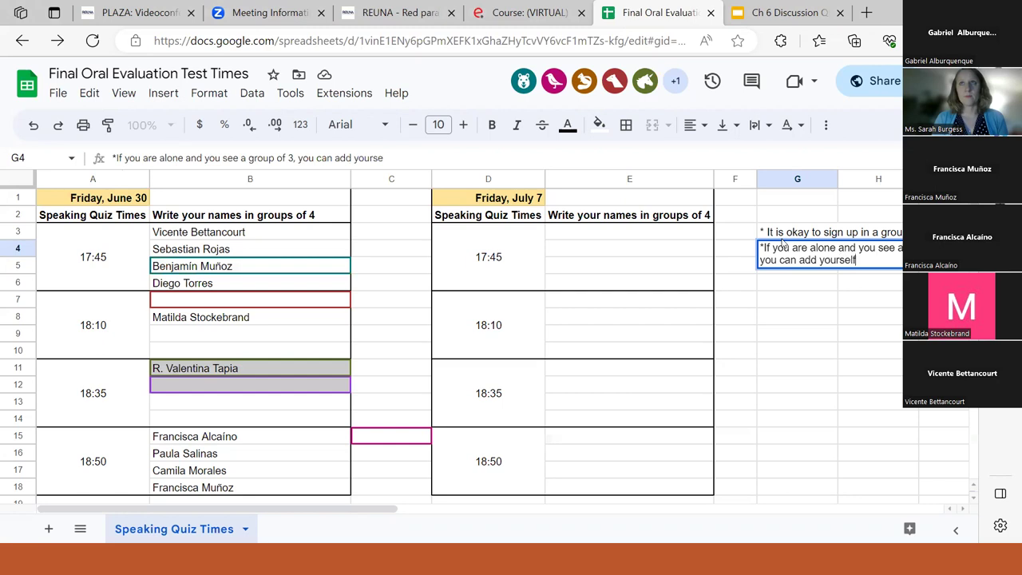
{"action": "type", "text": " to the group"}
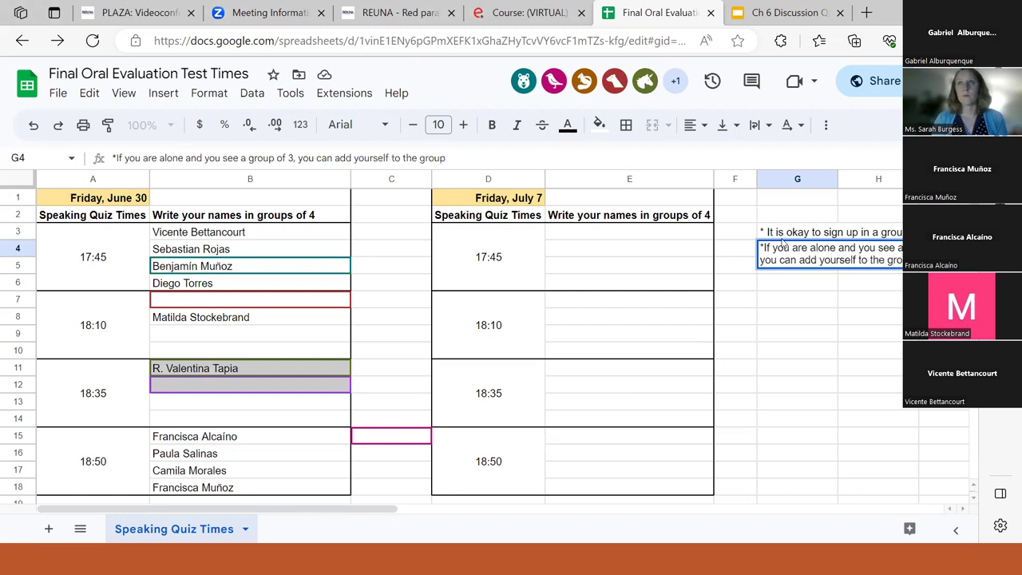
{"action": "key", "text": "Return"}
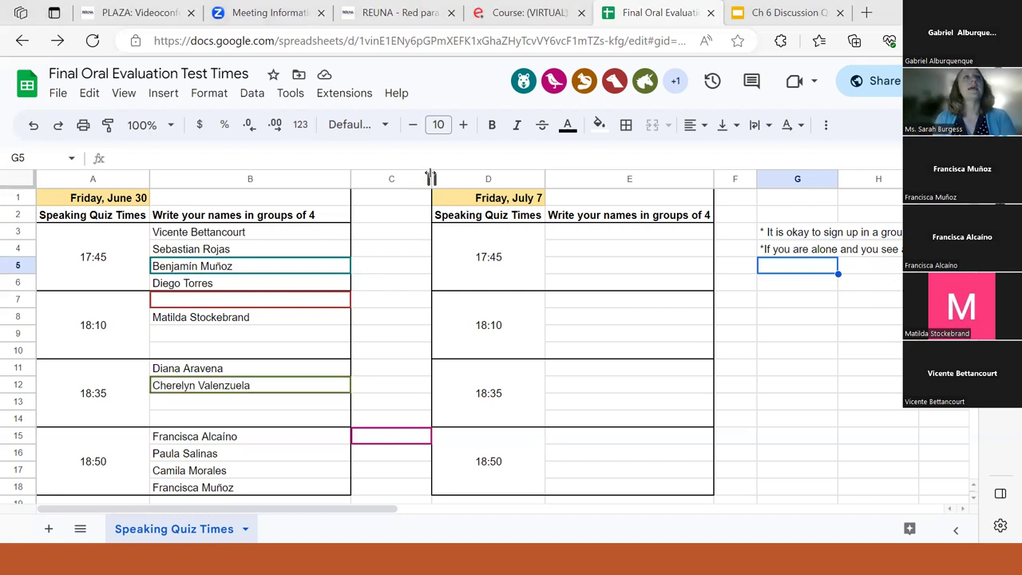
Narrow the empty column C between the two schedules and insert one column to its right
{"action": "left_click_drag", "start_coordinate": [430, 178], "coordinate": [413, 178]}
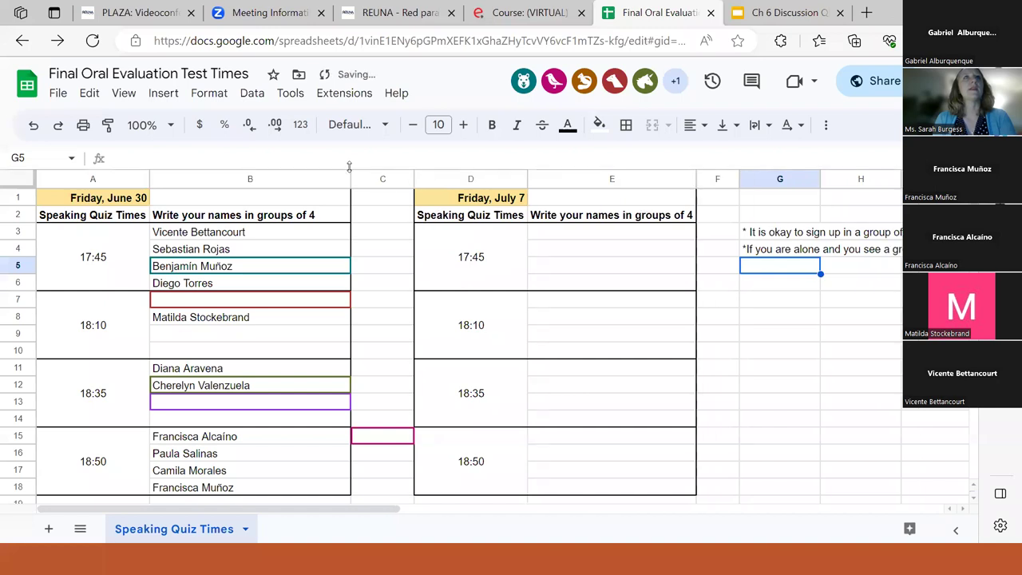
{"action": "left_click", "coordinate": [363, 182]}
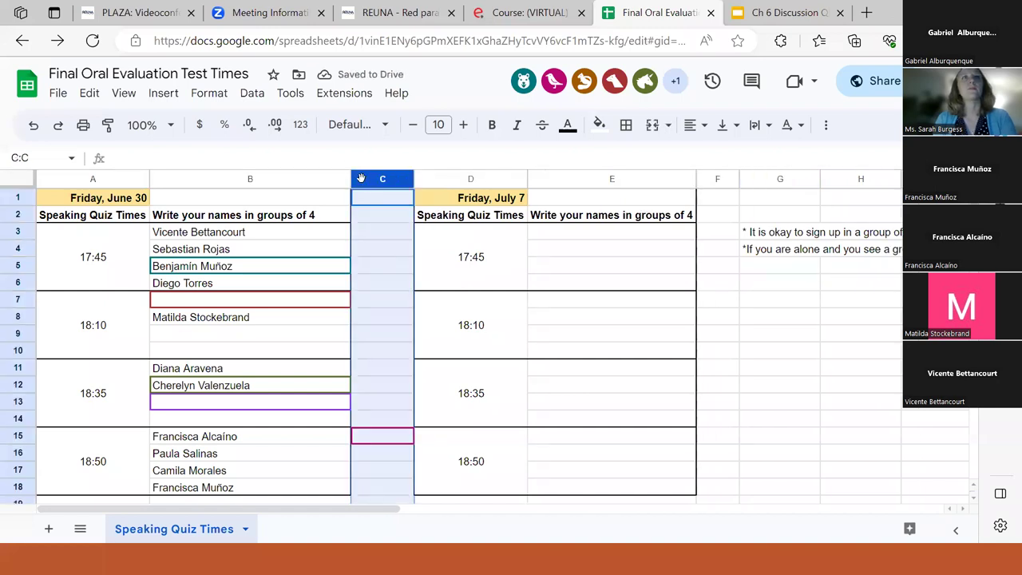
{"action": "right_click", "coordinate": [363, 182]}
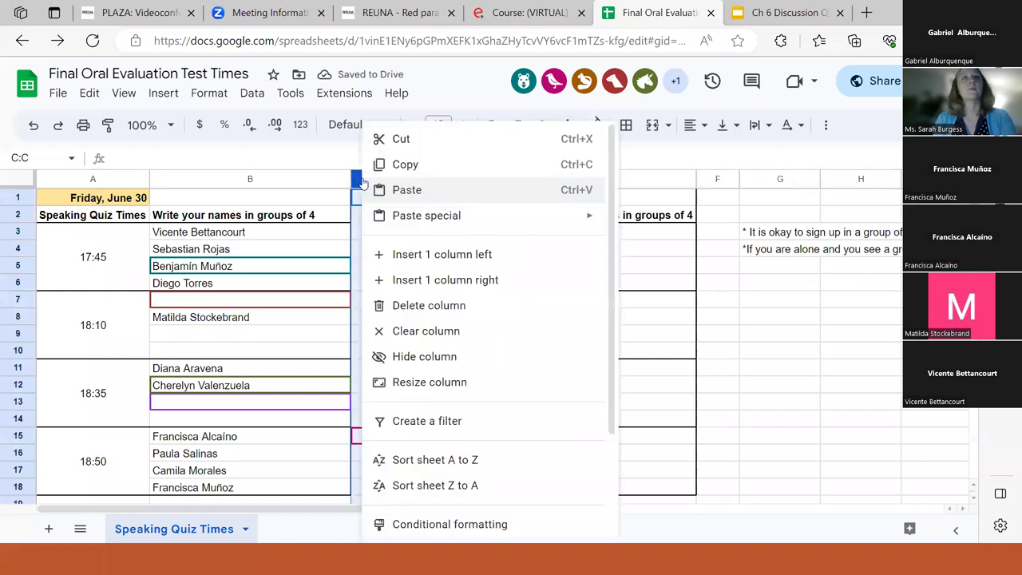
{"action": "left_click", "coordinate": [489, 286]}
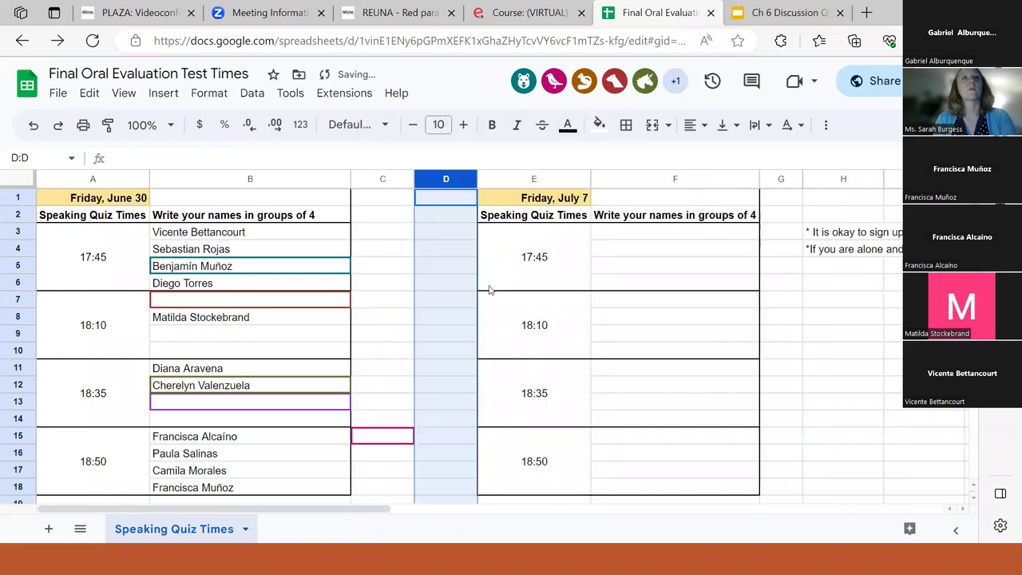
Enter the header "email" in cell C2 beside the June 30 names column
{"action": "left_click", "coordinate": [391, 221]}
{"action": "type", "text": "email"}
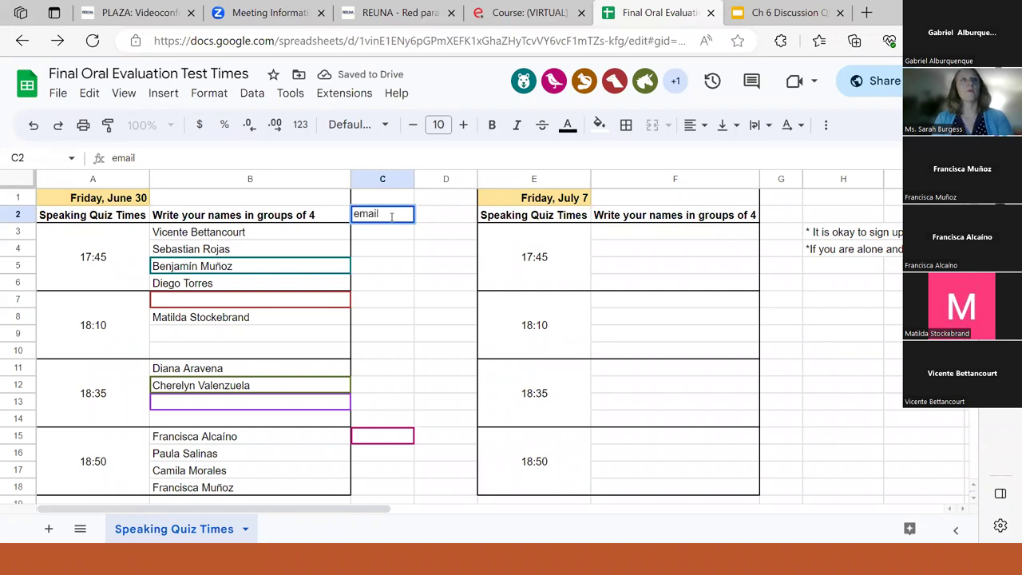
{"action": "key", "text": "Return"}
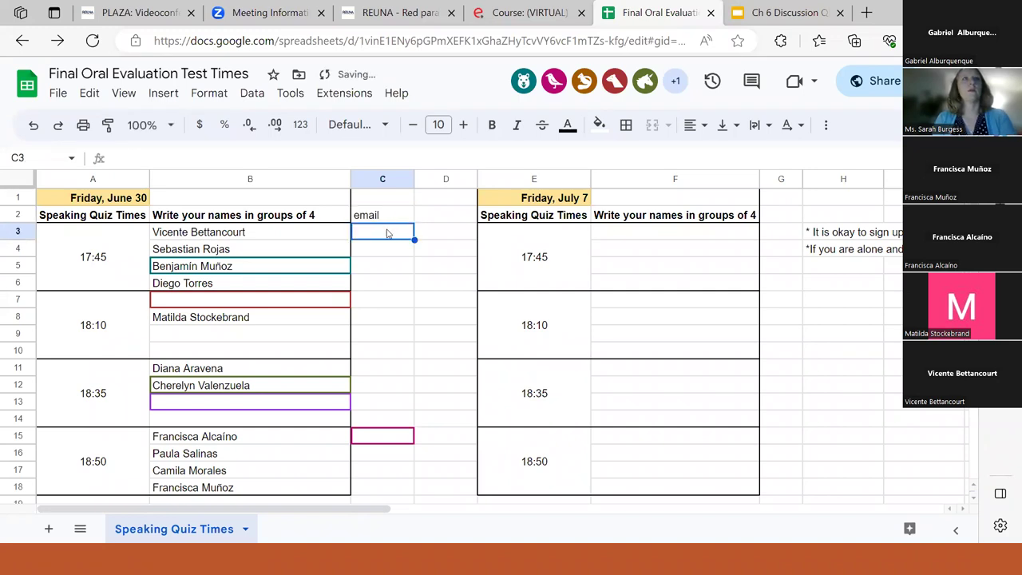
Apply all borders to the empty email cells C3:C18 and to the email header in C2
{"action": "left_click_drag", "start_coordinate": [387, 234], "coordinate": [370, 487]}
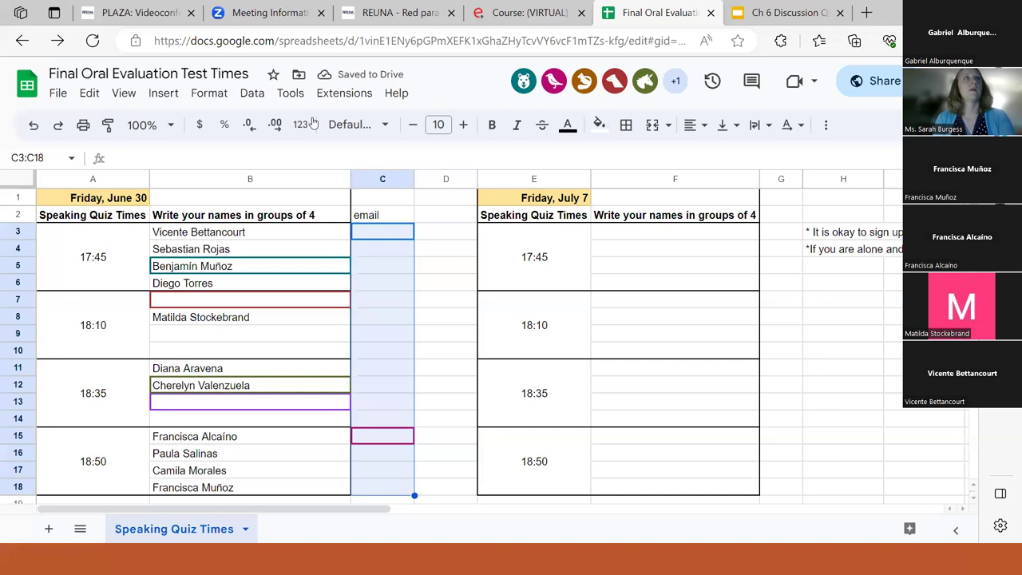
{"action": "left_click", "coordinate": [622, 132]}
{"action": "left_click", "coordinate": [630, 159]}
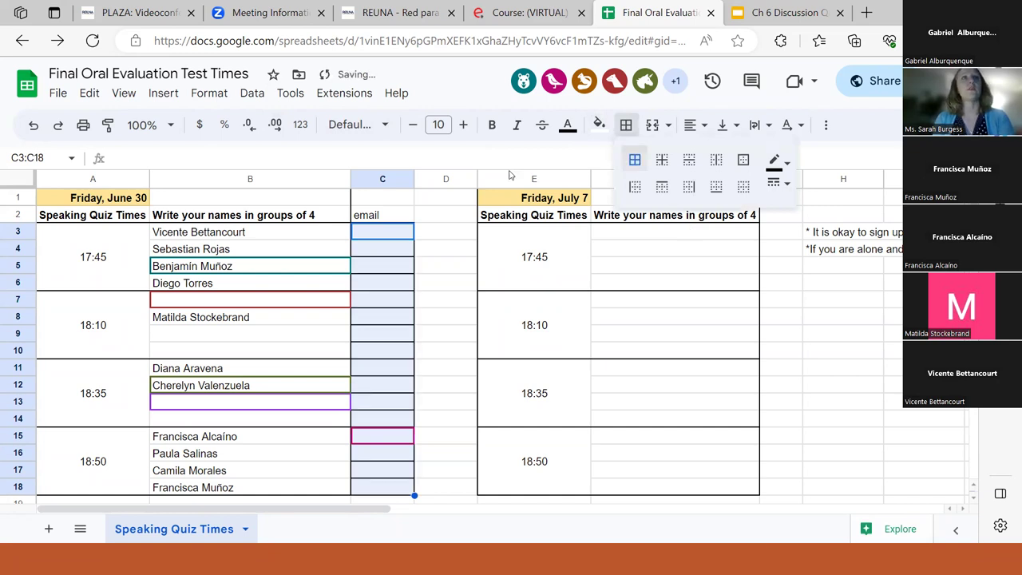
{"action": "left_click", "coordinate": [382, 214]}
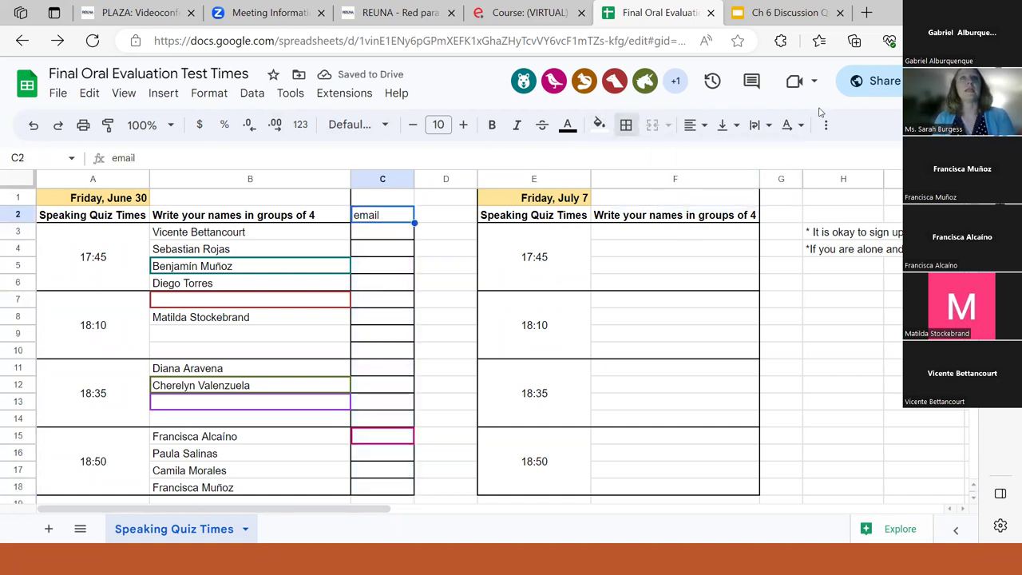
{"action": "left_click", "coordinate": [631, 130]}
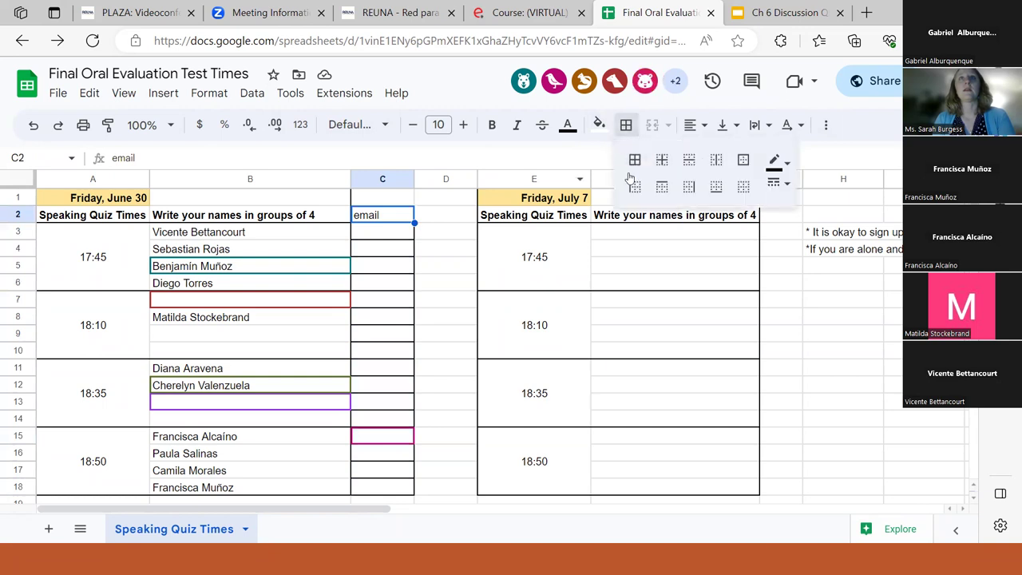
{"action": "left_click", "coordinate": [635, 159]}
{"action": "left_click", "coordinate": [449, 222]}
{"action": "left_click", "coordinate": [447, 217]}
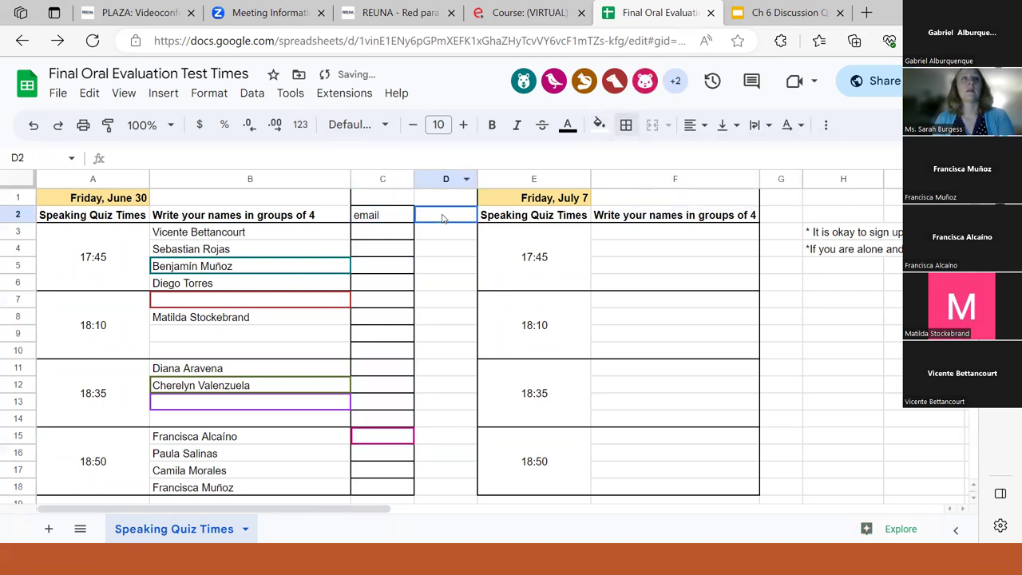
Copy the bordered email column C2:C18 to G2 beside the July 7 names column
{"action": "left_click_drag", "start_coordinate": [376, 216], "coordinate": [398, 486]}
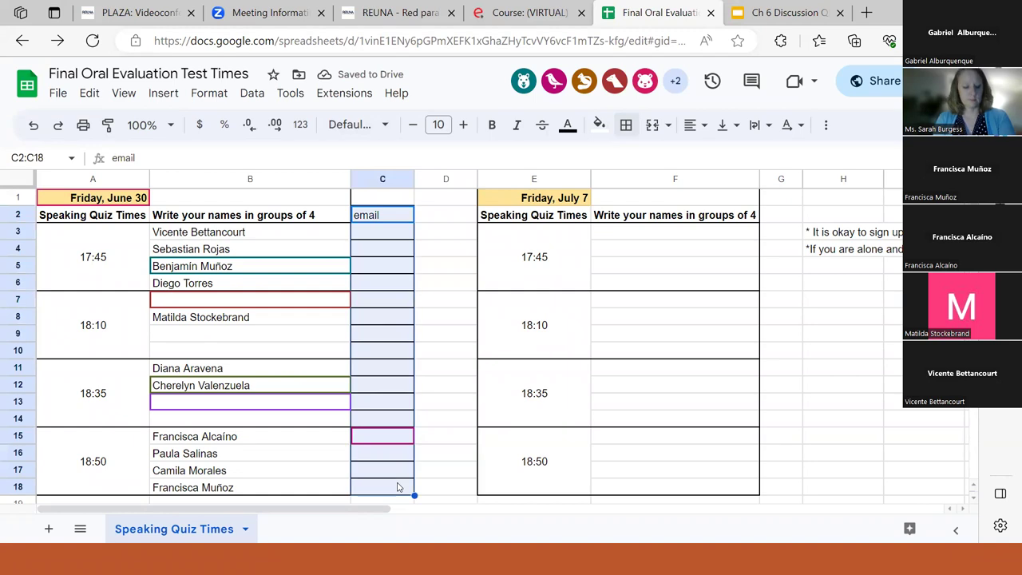
{"action": "key", "text": "ctrl+c"}
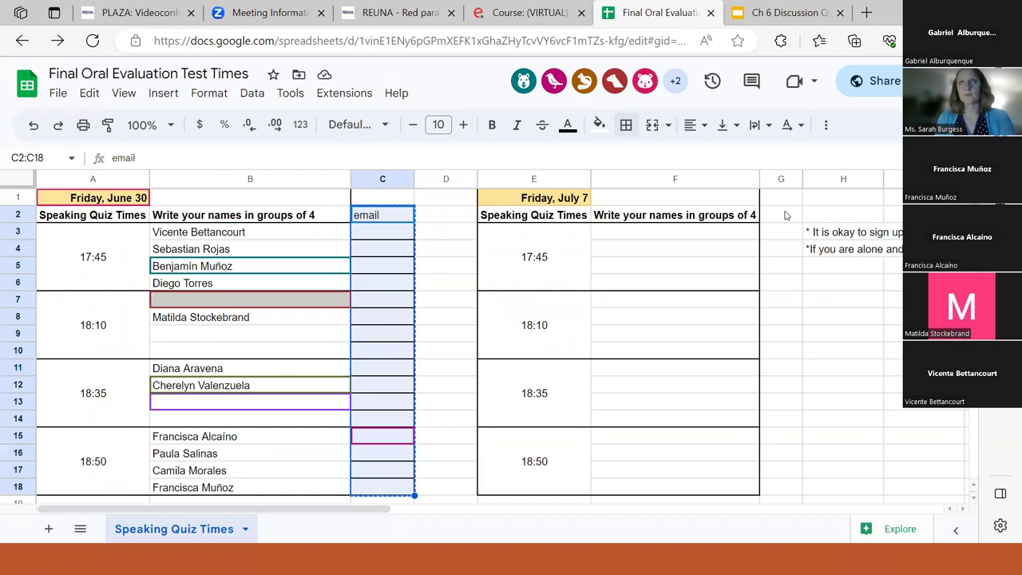
{"action": "left_click", "coordinate": [787, 214]}
{"action": "key", "text": "ctrl+v"}
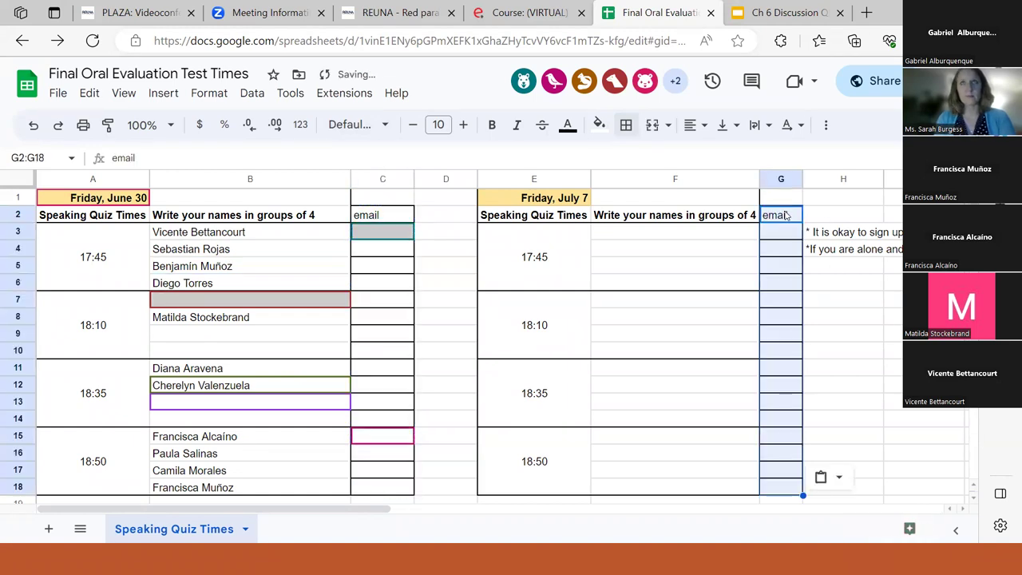
{"action": "left_click", "coordinate": [898, 316]}
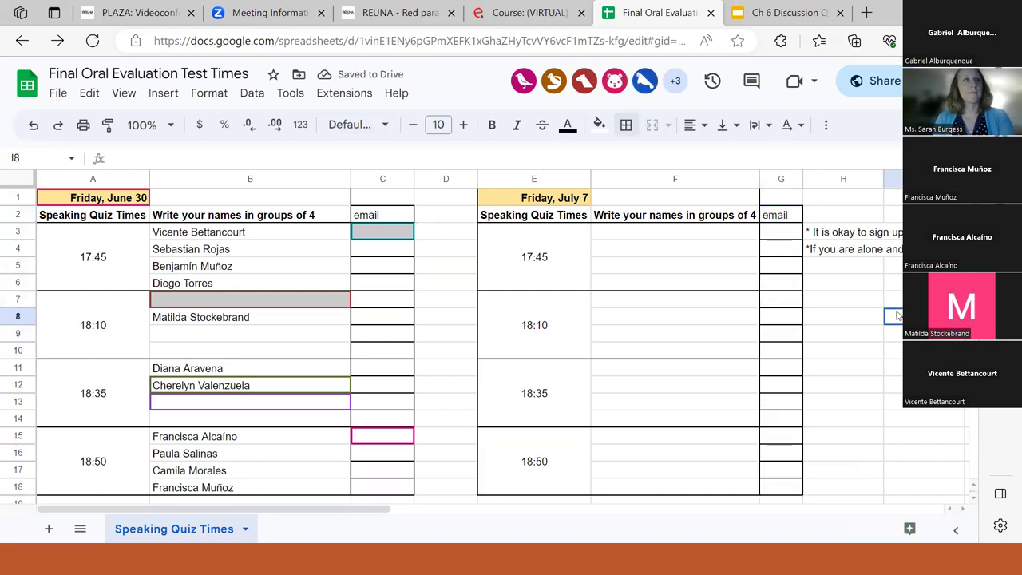
Fill the two sign-up notes in H3:H4 with yellow
{"action": "left_click_drag", "start_coordinate": [835, 239], "coordinate": [835, 252]}
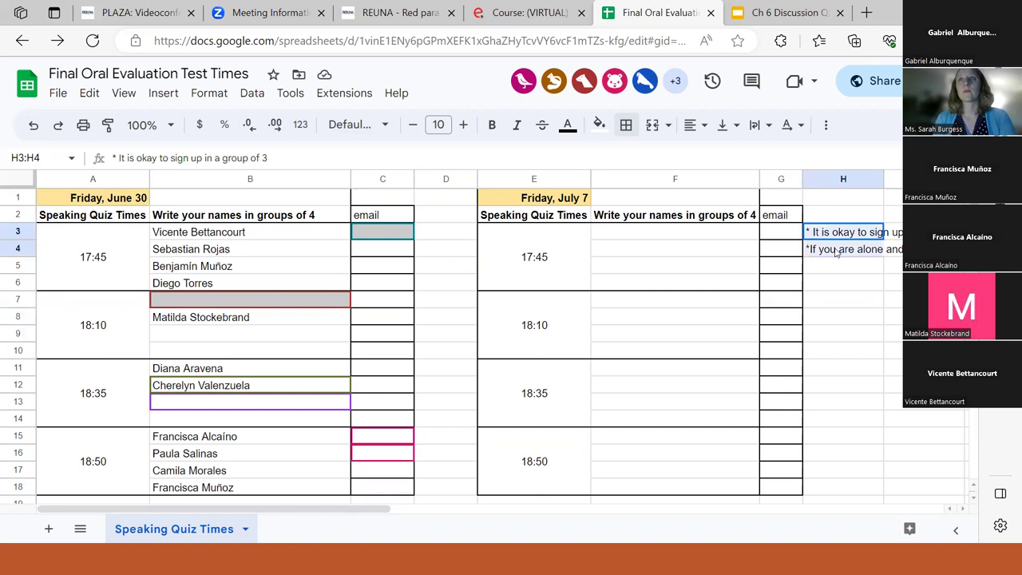
{"action": "left_click", "coordinate": [599, 125]}
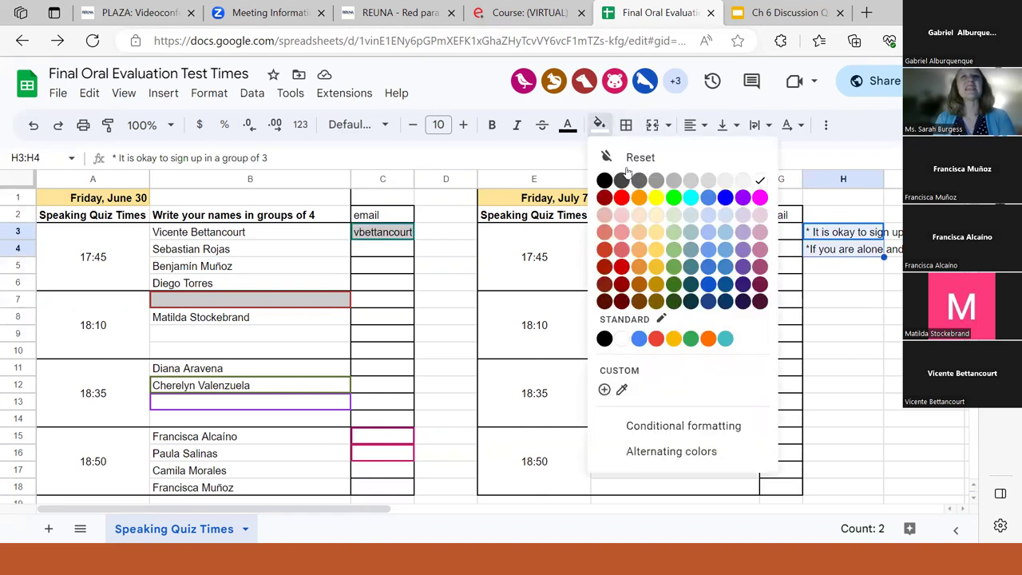
{"action": "left_click", "coordinate": [655, 197]}
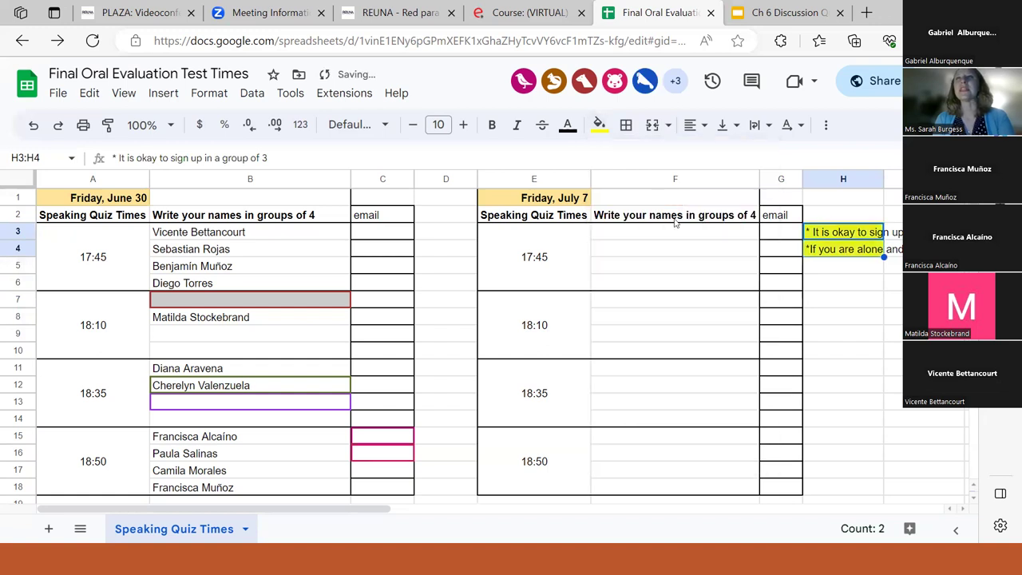
Widen column H, which holds the yellow sign-up notes beside the July 7 table
{"action": "left_click", "coordinate": [891, 316]}
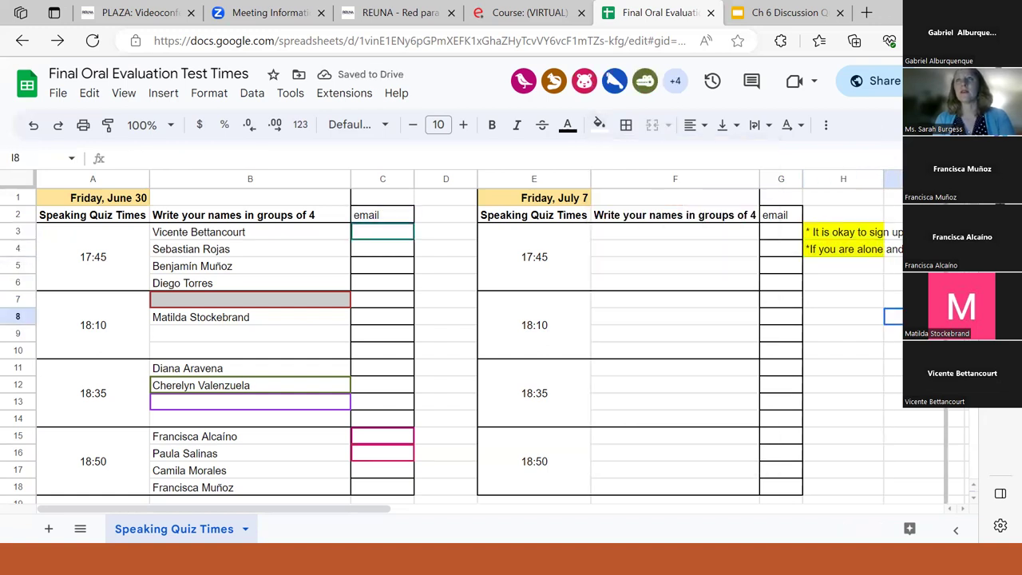
{"action": "left_click_drag", "start_coordinate": [883, 179], "coordinate": [946, 179]}
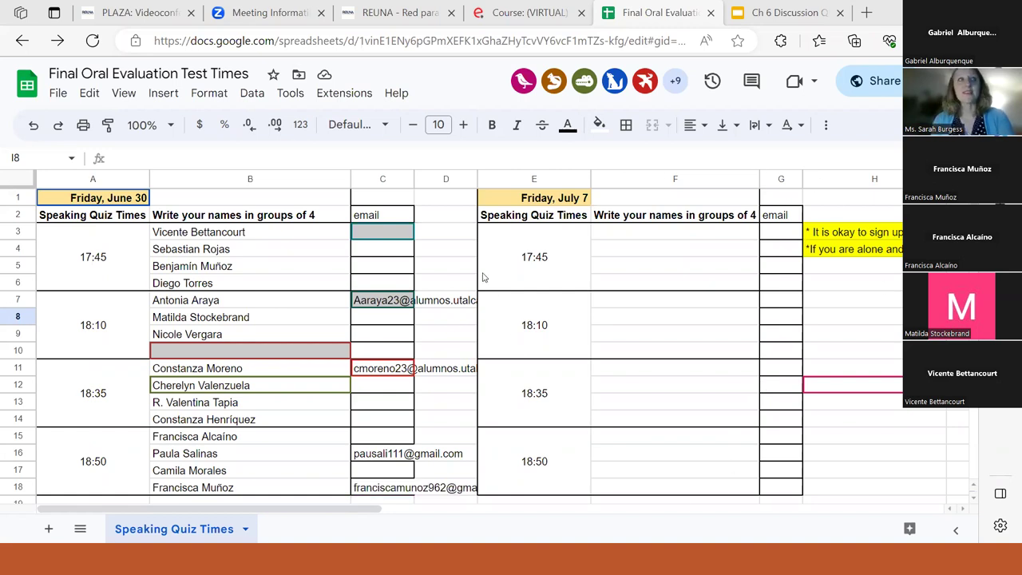
{"action": "scroll", "coordinate": [638, 335], "scroll_direction": "down", "scroll_amount": 3}
{"action": "scroll", "coordinate": [646, 411], "scroll_direction": "up", "scroll_amount": 3}
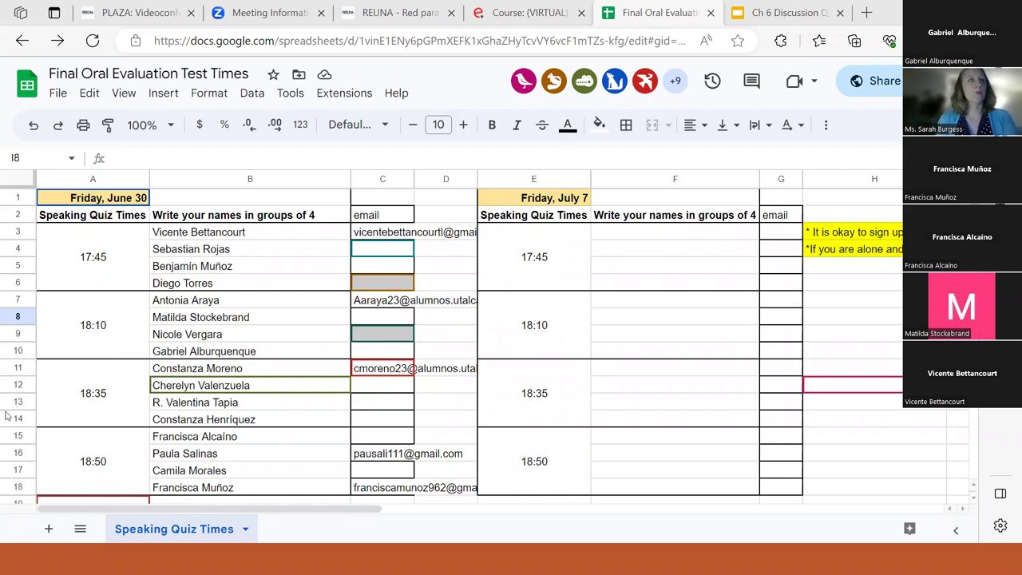
{"action": "scroll", "coordinate": [80, 422], "scroll_direction": "down", "scroll_amount": 3}
{"action": "scroll", "coordinate": [154, 397], "scroll_direction": "up", "scroll_amount": 2}
{"action": "scroll", "coordinate": [154, 396], "scroll_direction": "up", "scroll_amount": 2}
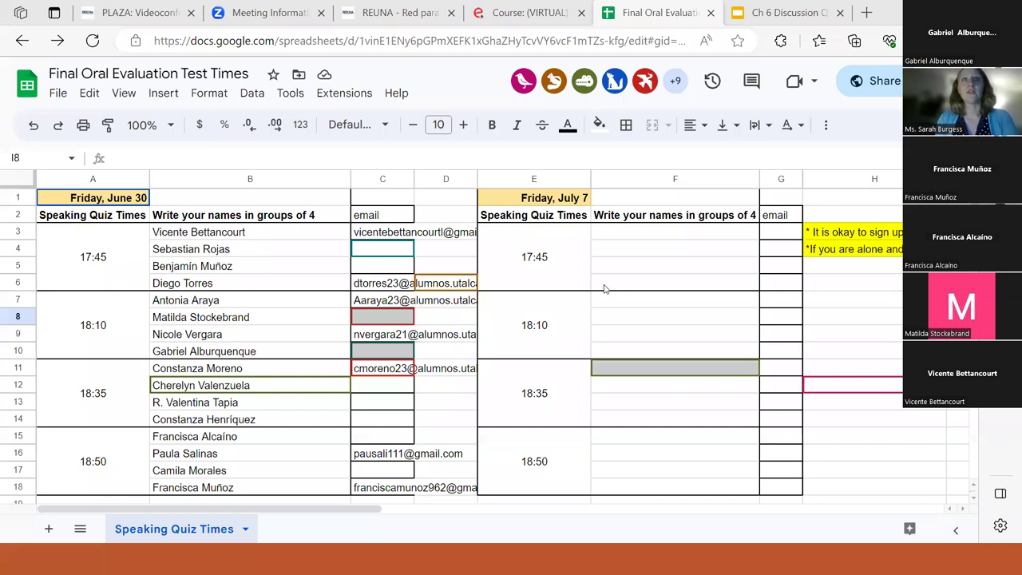
Widen the June 30 email column C to fit the addresses and narrow the empty column D
{"action": "double_click", "coordinate": [412, 177]}
{"action": "left_click_drag", "start_coordinate": [570, 180], "coordinate": [546, 180]}
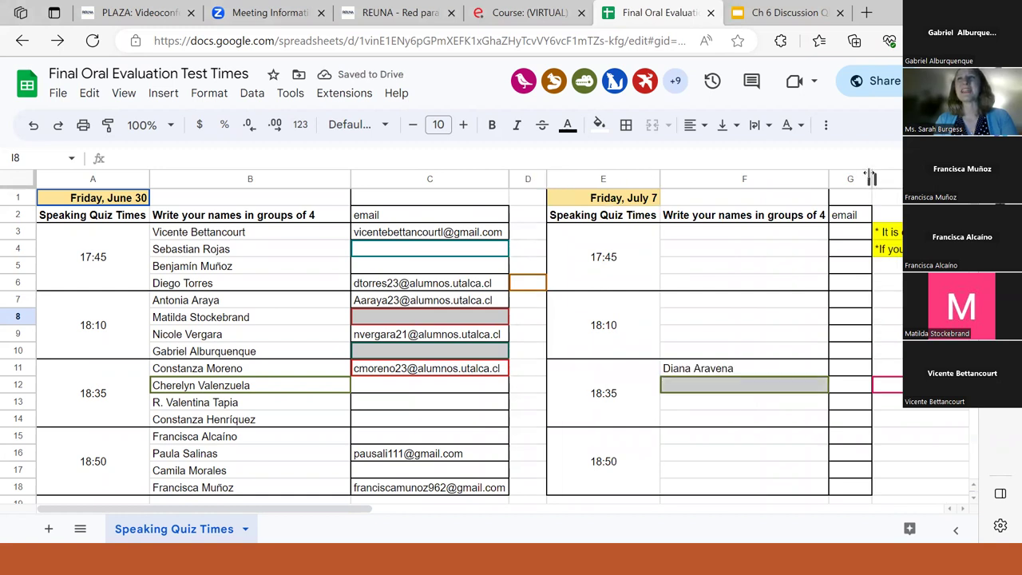
Insert two blank rows above the Friday, June 30 and Friday, July 7 date row
{"action": "left_click_drag", "start_coordinate": [884, 233], "coordinate": [891, 251]}
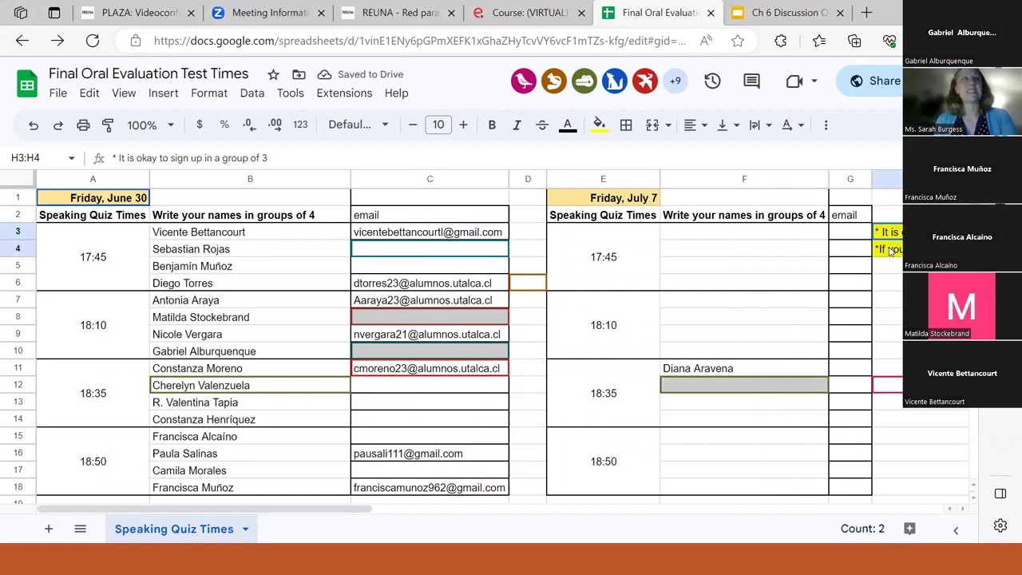
{"action": "left_click", "coordinate": [16, 198]}
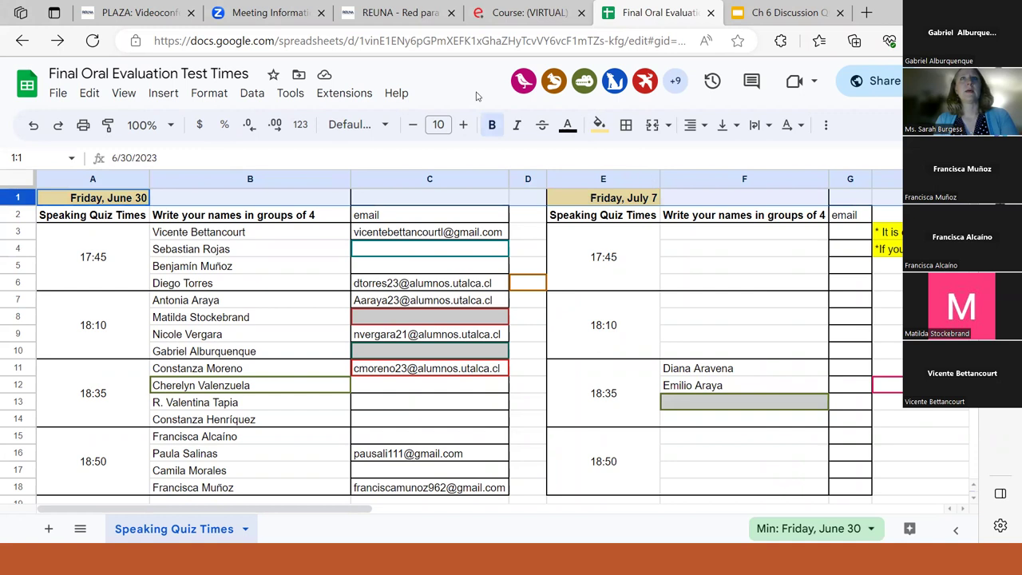
{"action": "left_click", "coordinate": [165, 94]}
{"action": "mouse_move", "coordinate": [189, 147]}
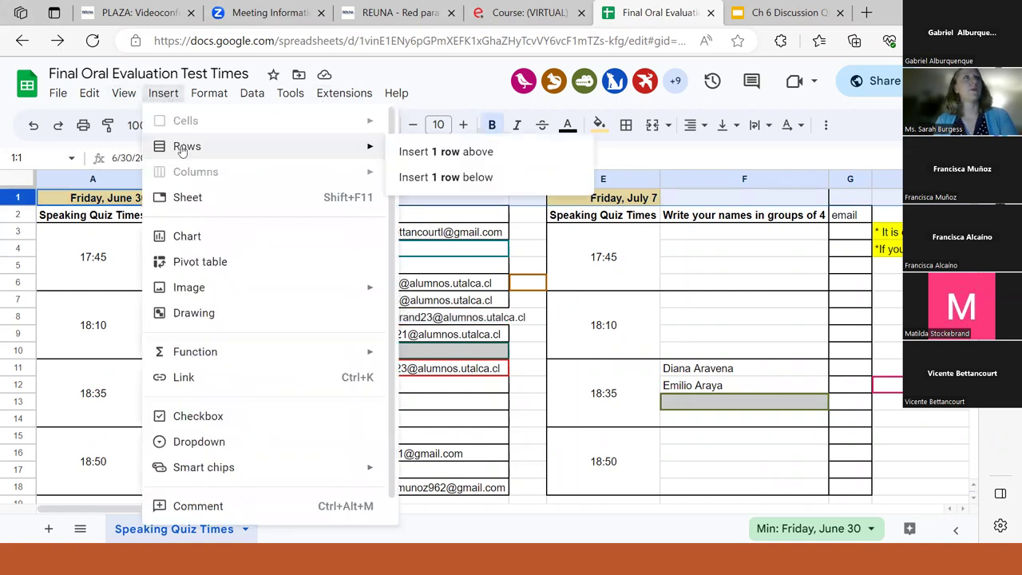
{"action": "left_click", "coordinate": [446, 151]}
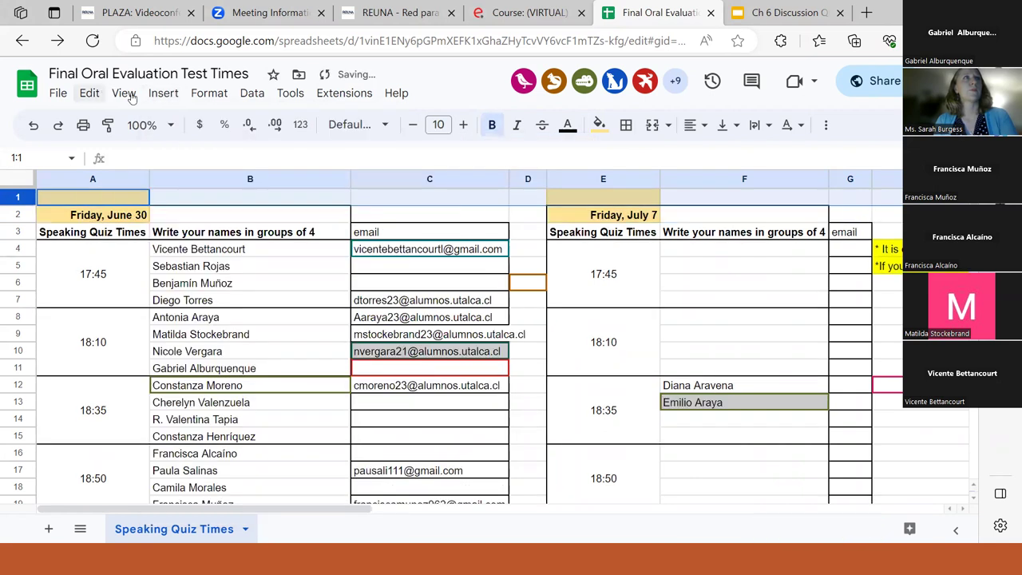
{"action": "left_click", "coordinate": [163, 94]}
{"action": "mouse_move", "coordinate": [189, 147]}
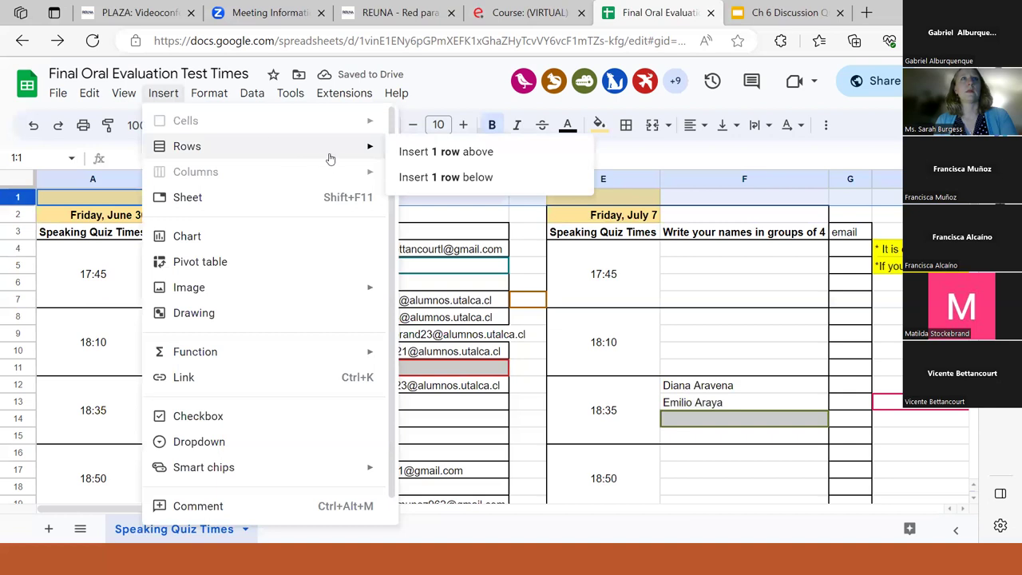
{"action": "left_click", "coordinate": [446, 151]}
Move the two yellow sign-up notes from H5:H6 to B1:B2 above the June 30 table
{"action": "left_click_drag", "start_coordinate": [896, 267], "coordinate": [899, 281]}
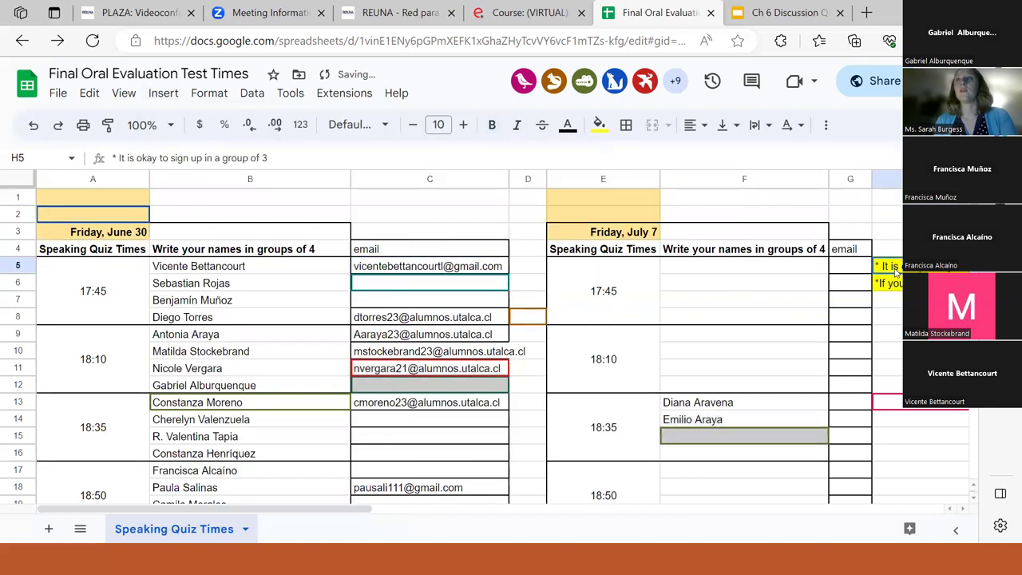
{"action": "key", "text": "ctrl+c"}
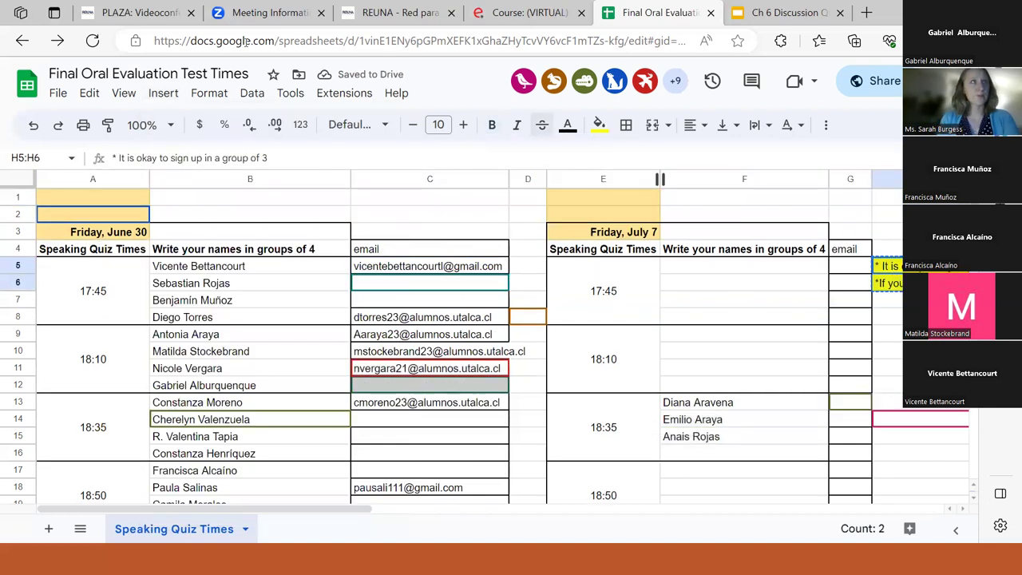
{"action": "left_click", "coordinate": [201, 197]}
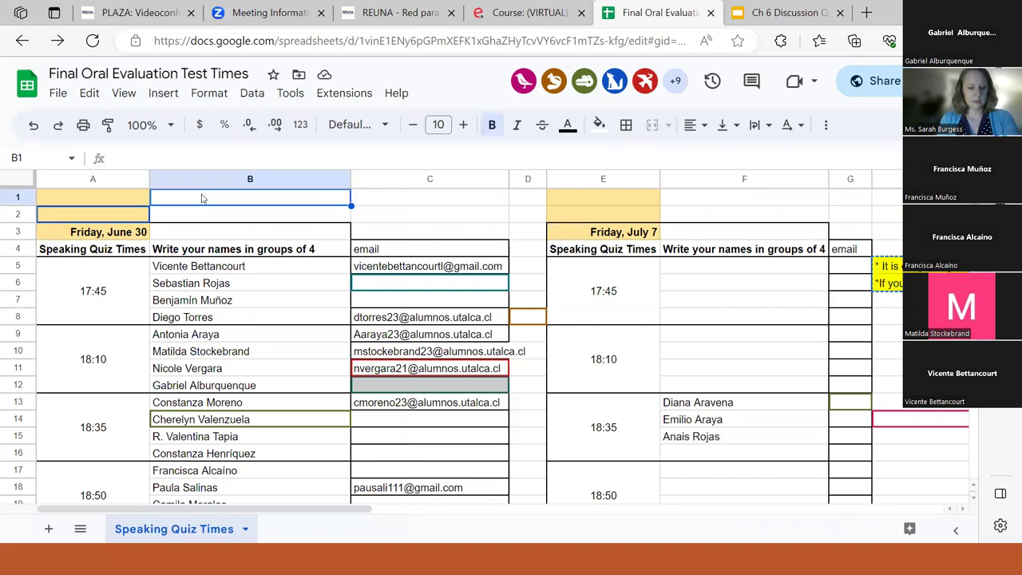
{"action": "key", "text": "ctrl+v"}
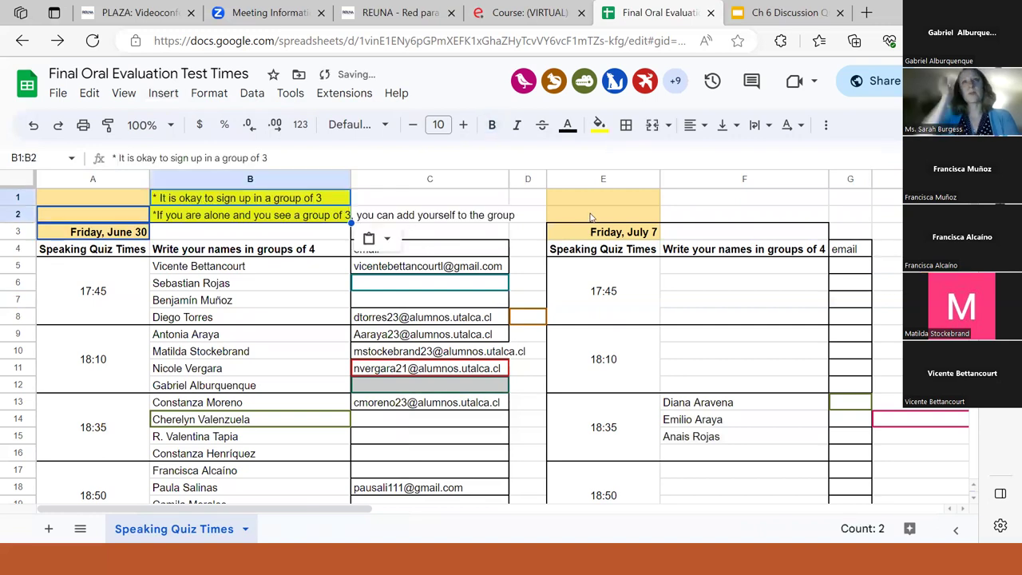
Widen the July 7 email column G and switch to the Final Oral Interview slide show
{"action": "double_click", "coordinate": [872, 179]}
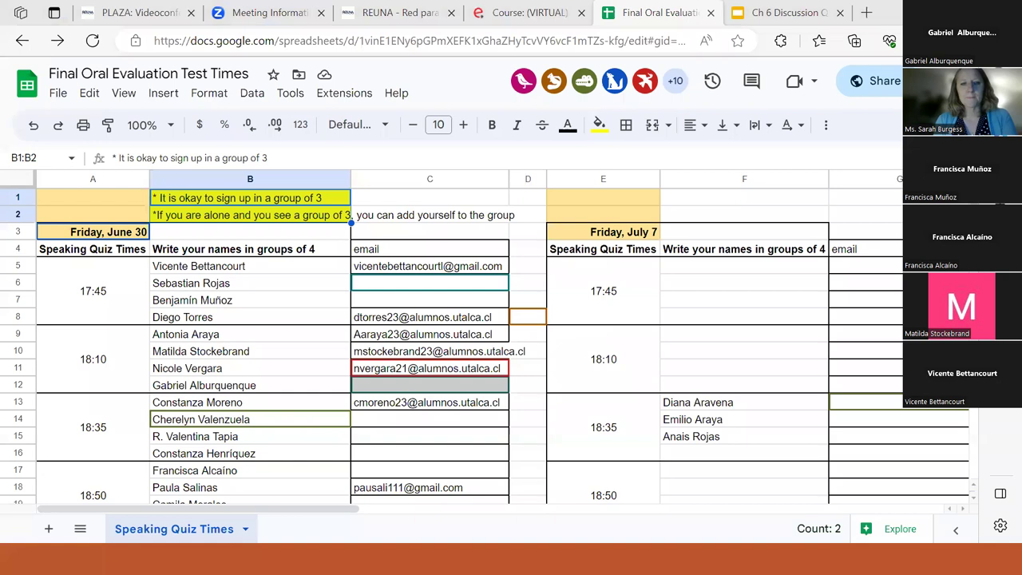
{"action": "key", "text": "alt+Tab"}
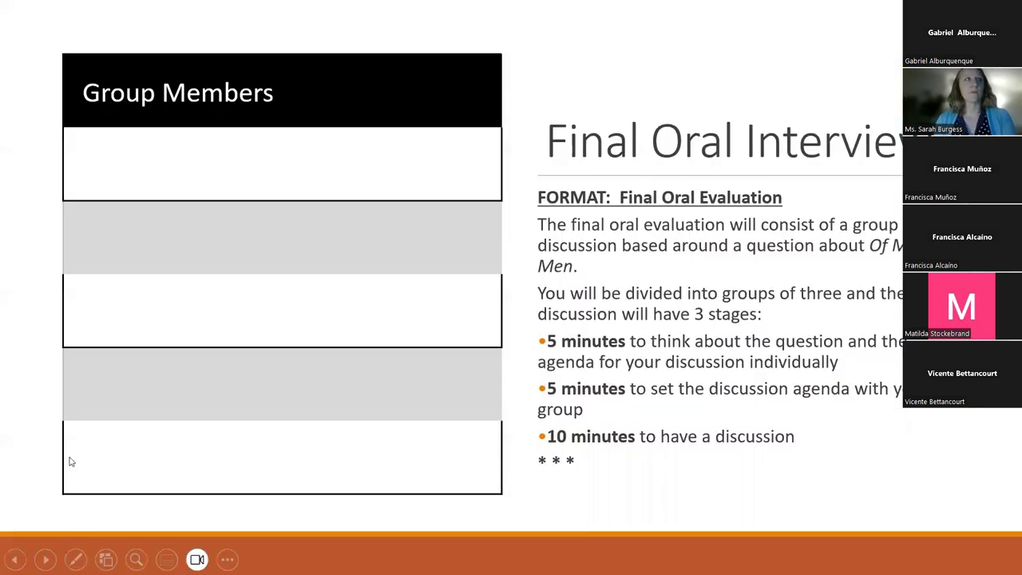